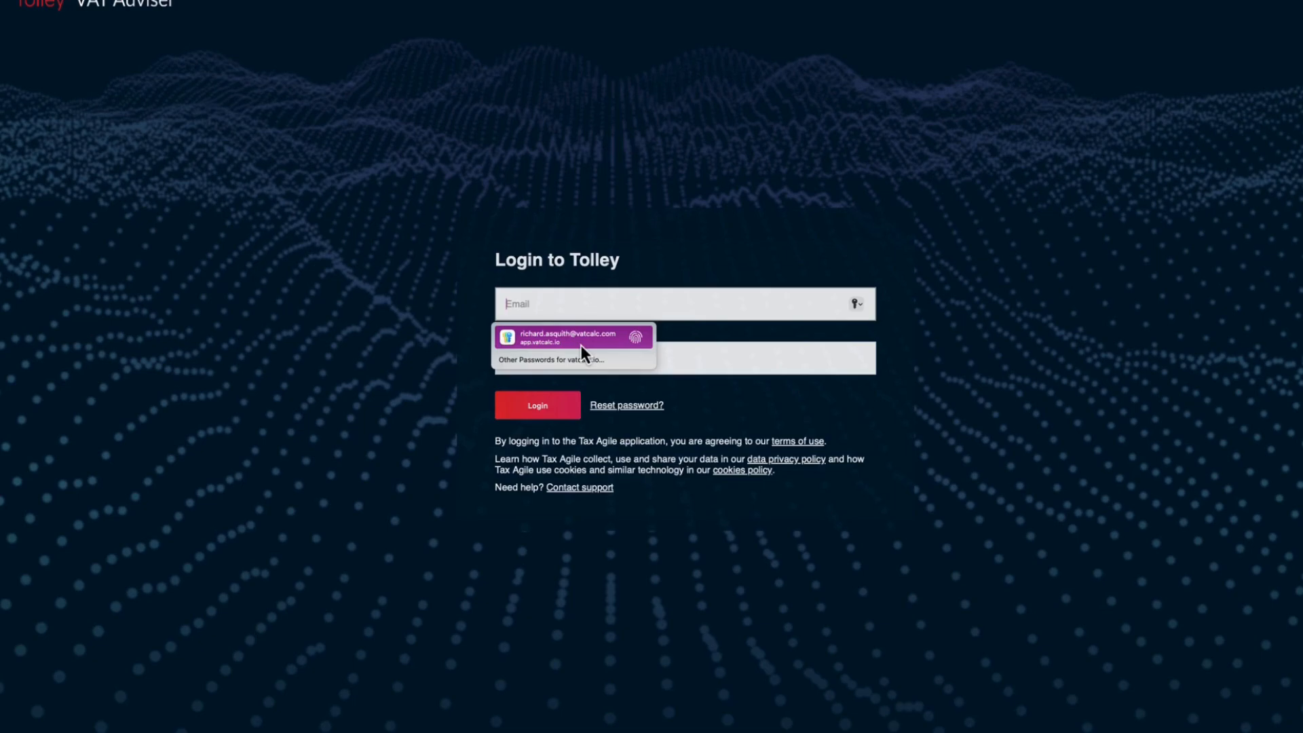
# - Log in to Tolley with the saved account e-mail and password
pyautogui.click(581, 344)
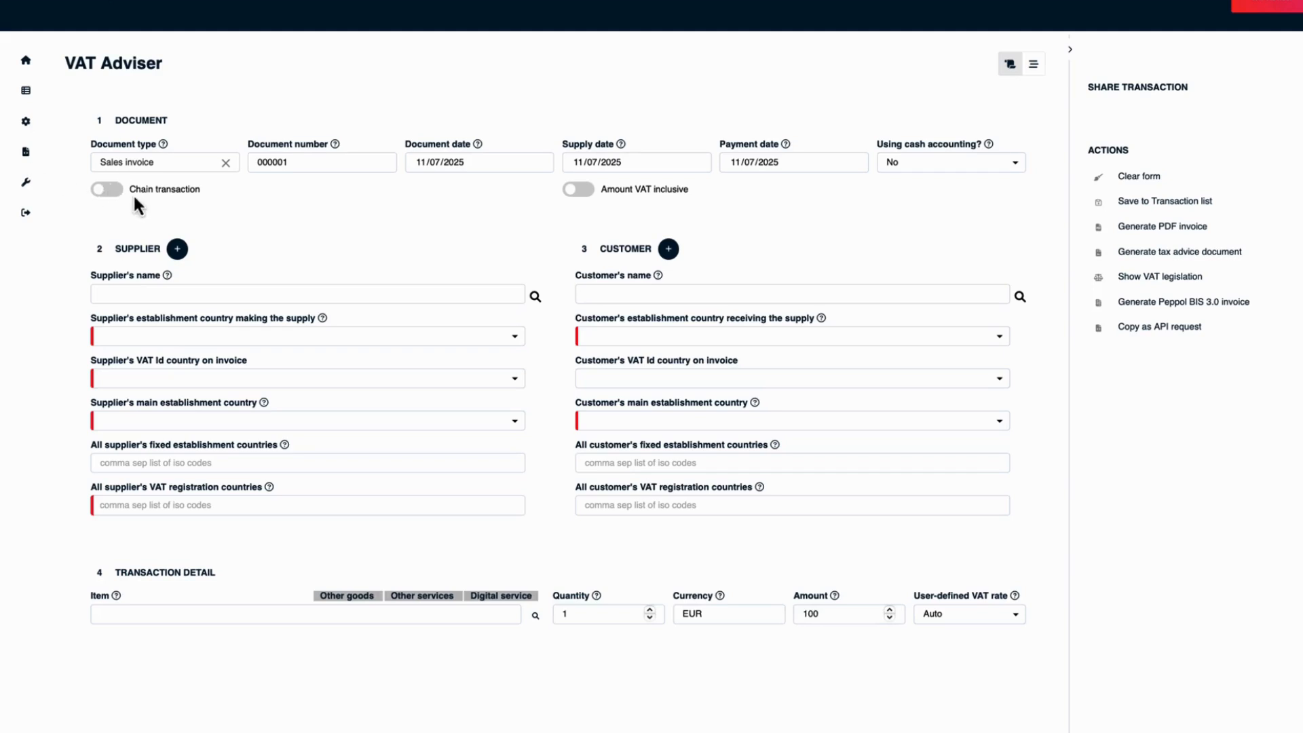
# - Enable the chain transaction option and select DE Company GmbH as the supplier
pyautogui.click(116, 192)
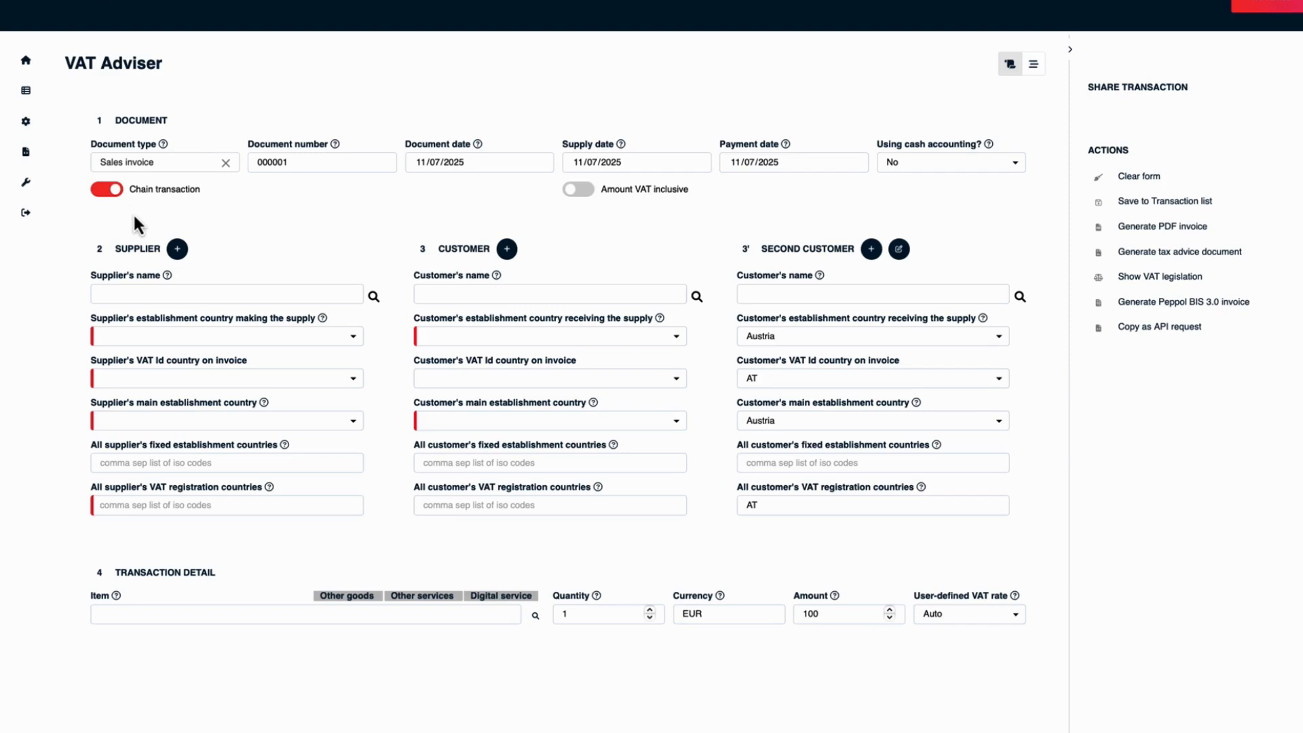
pyautogui.click(166, 292)
pyautogui.click(173, 338)
# - Select GB Multinational Ltd as customer with AT as its VAT Id country on invoice, and AT Company GmbH as second customer
pyautogui.click(487, 292)
pyautogui.click(489, 340)
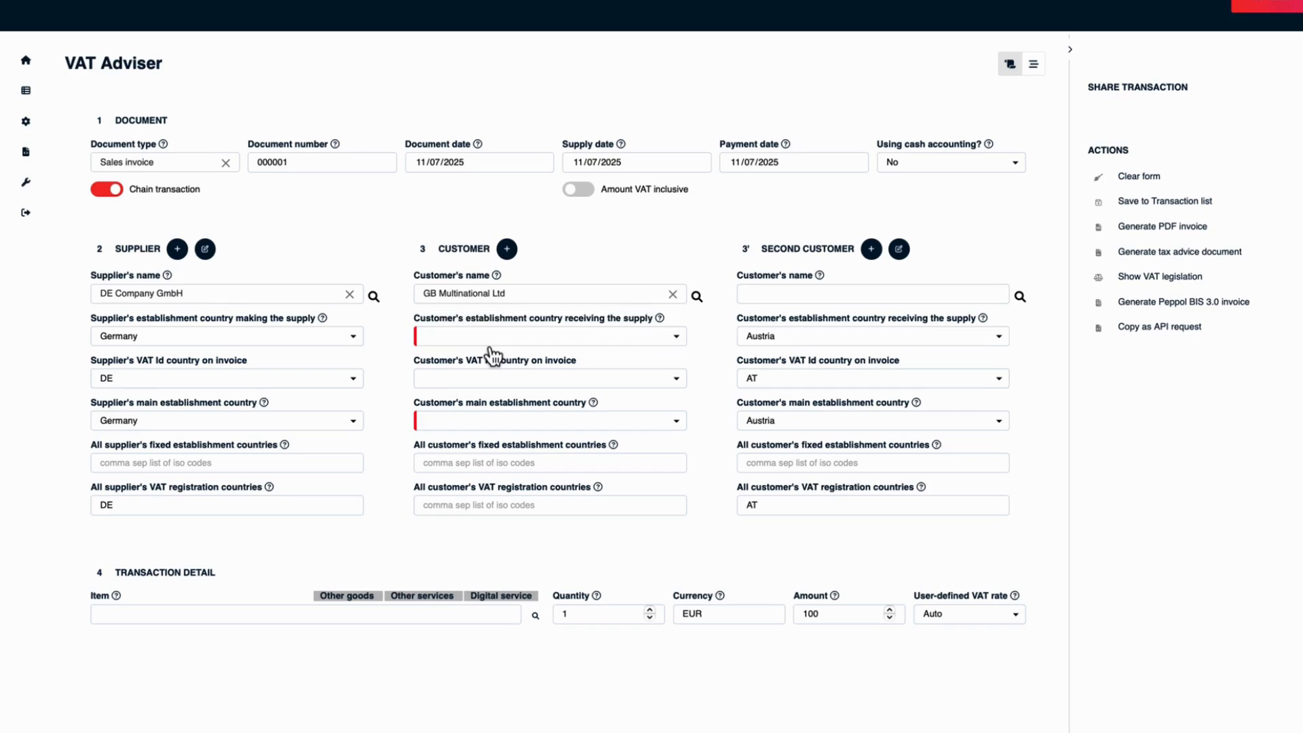
pyautogui.click(626, 378)
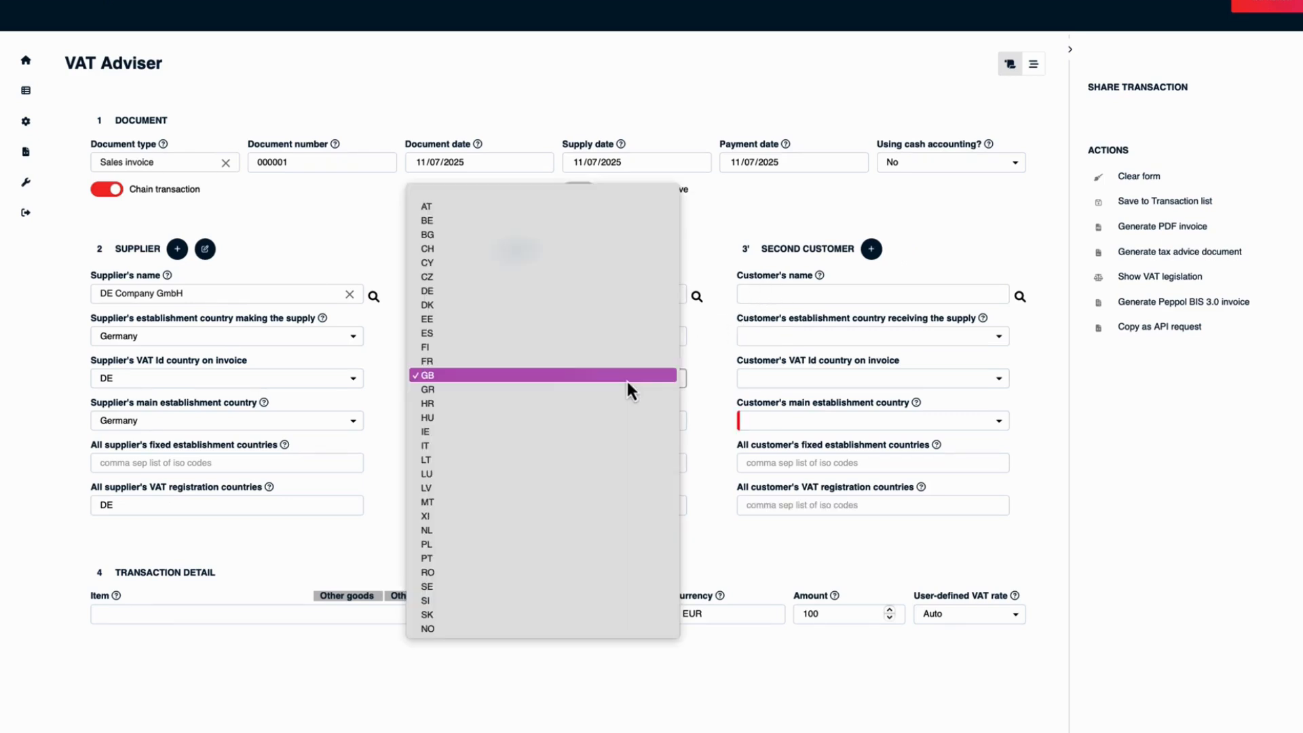
pyautogui.click(576, 205)
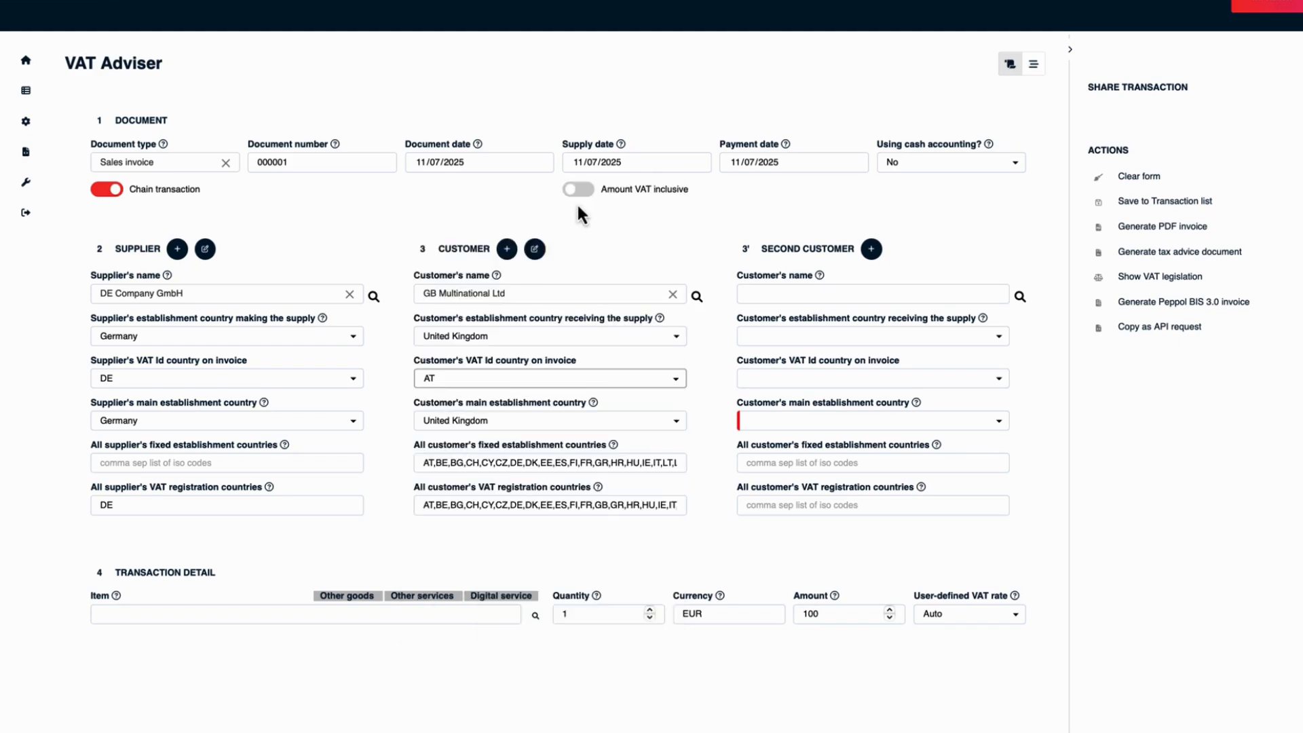
pyautogui.click(785, 292)
pyautogui.click(788, 337)
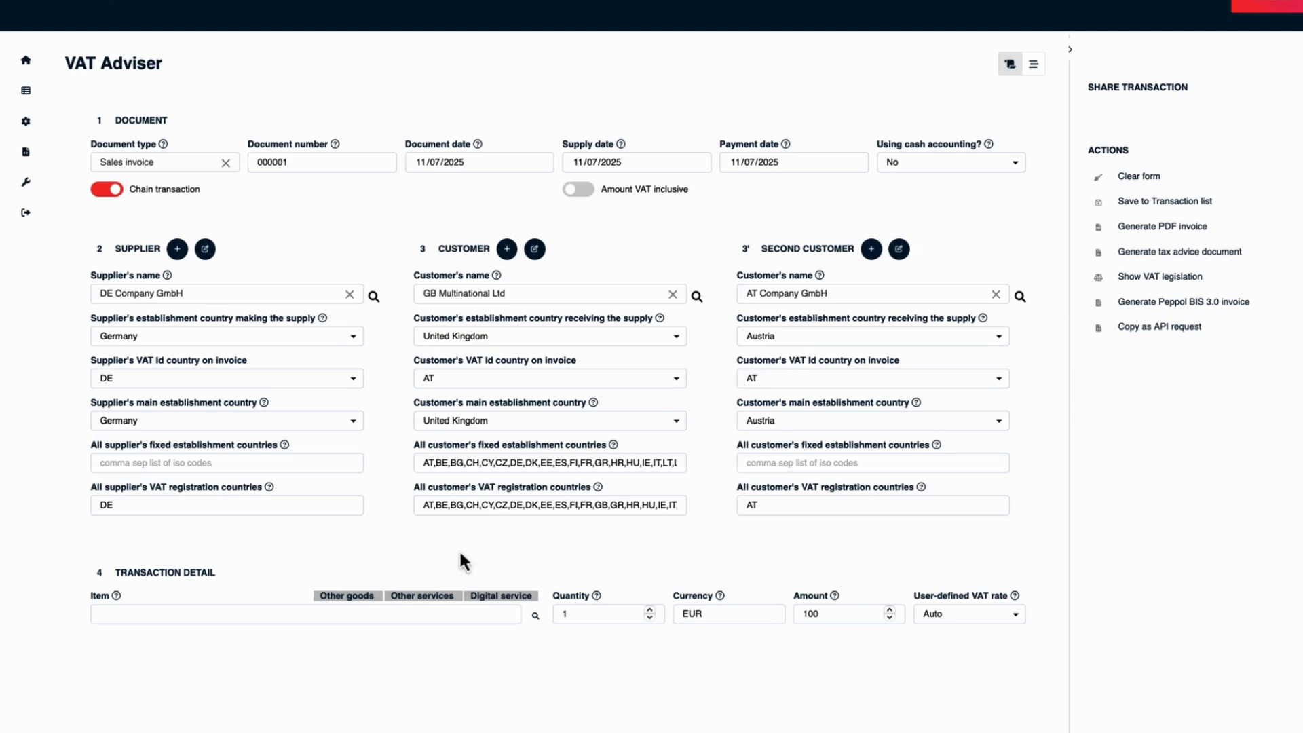
# - Set the item to Other goods, transported by the Seller and shipped from Germany to Austria
pyautogui.click(334, 597)
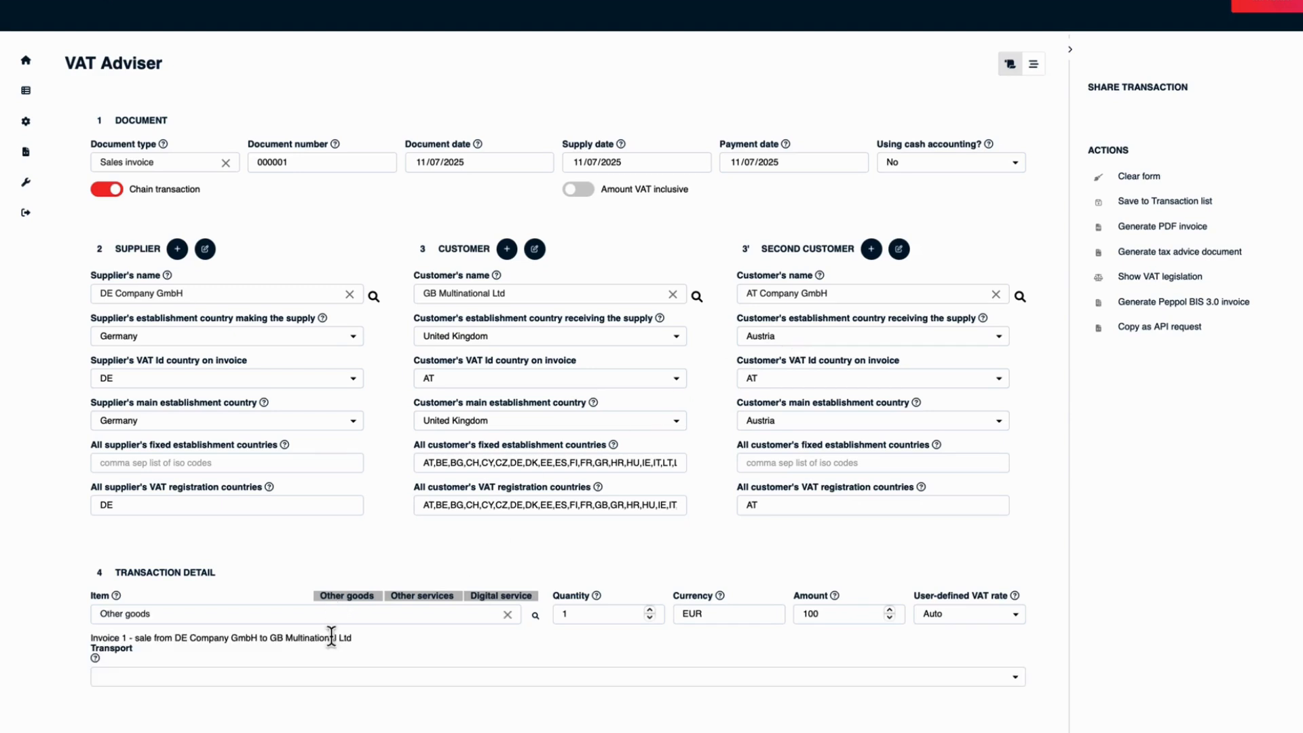
pyautogui.click(334, 678)
pyautogui.click(335, 689)
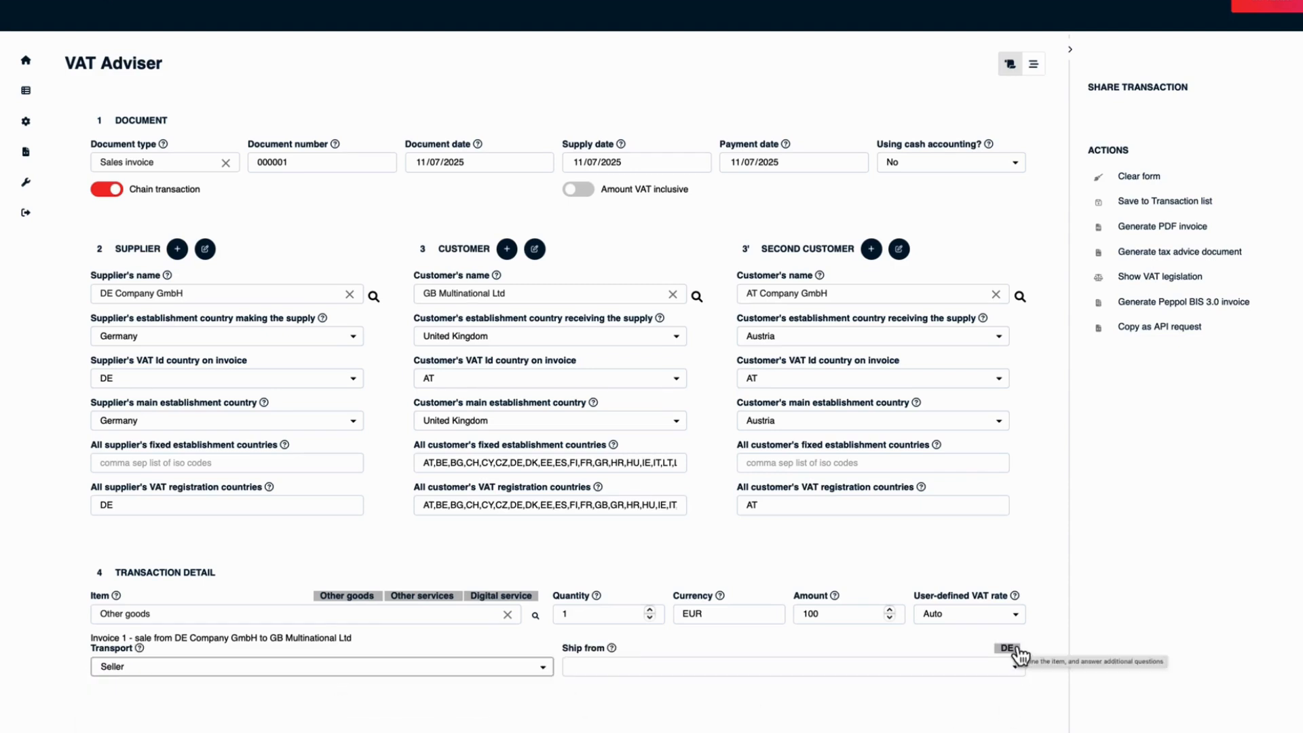
pyautogui.click(1008, 648)
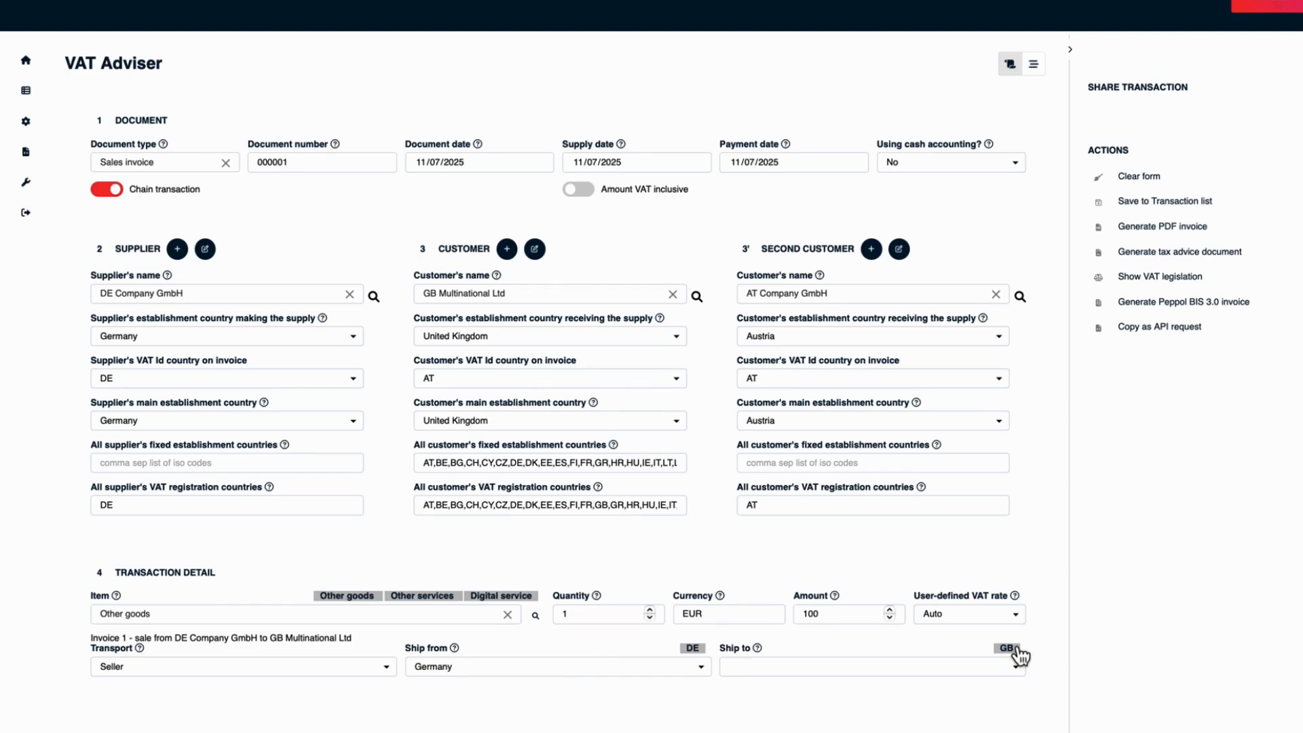
pyautogui.click(979, 668)
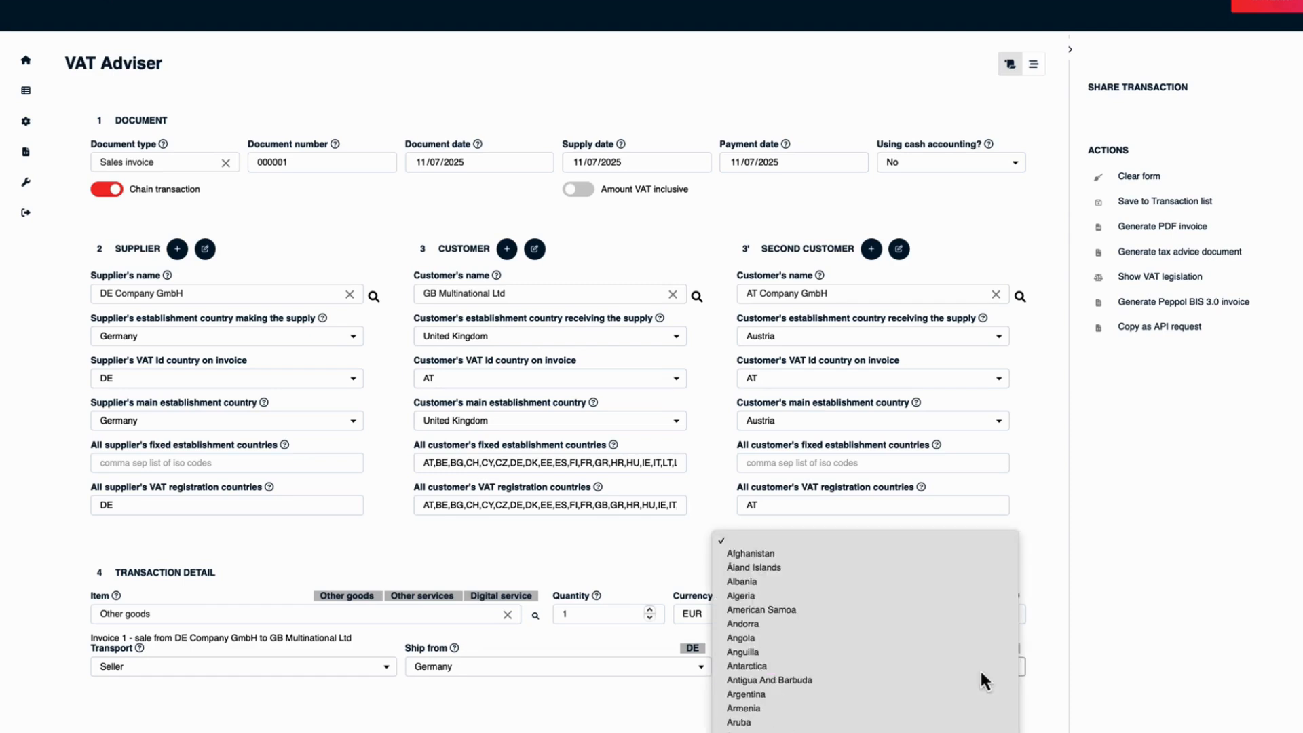
pyautogui.click(979, 667)
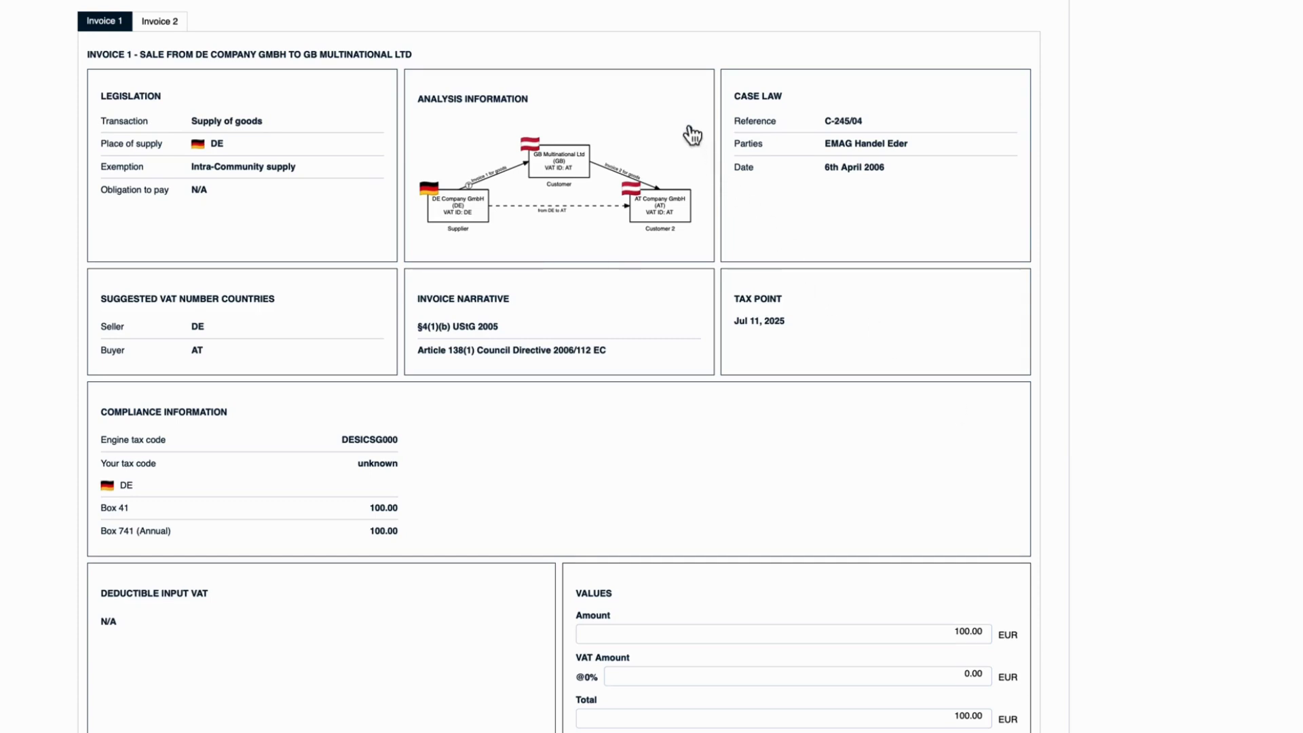
# - Examine the enlarged transaction diagram and the legislation behind the exemption for Invoice 1
pyautogui.click(691, 135)
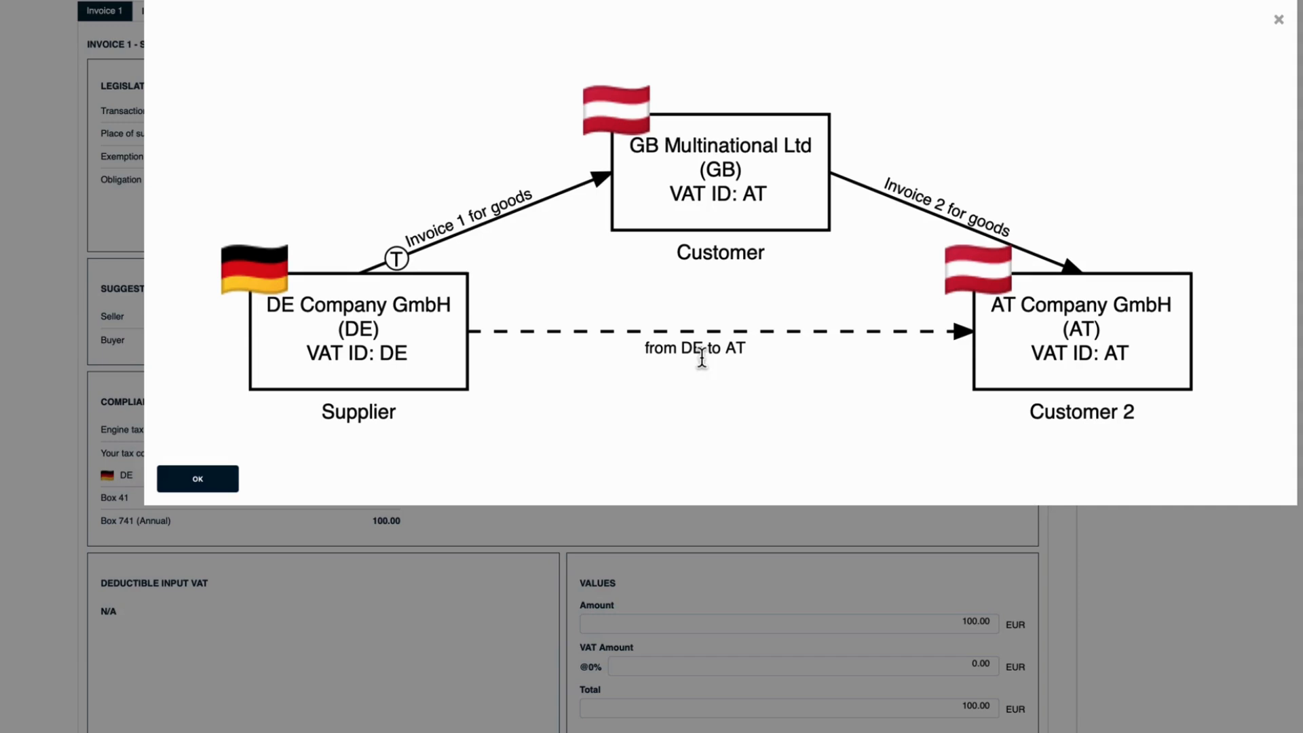
pyautogui.click(1278, 19)
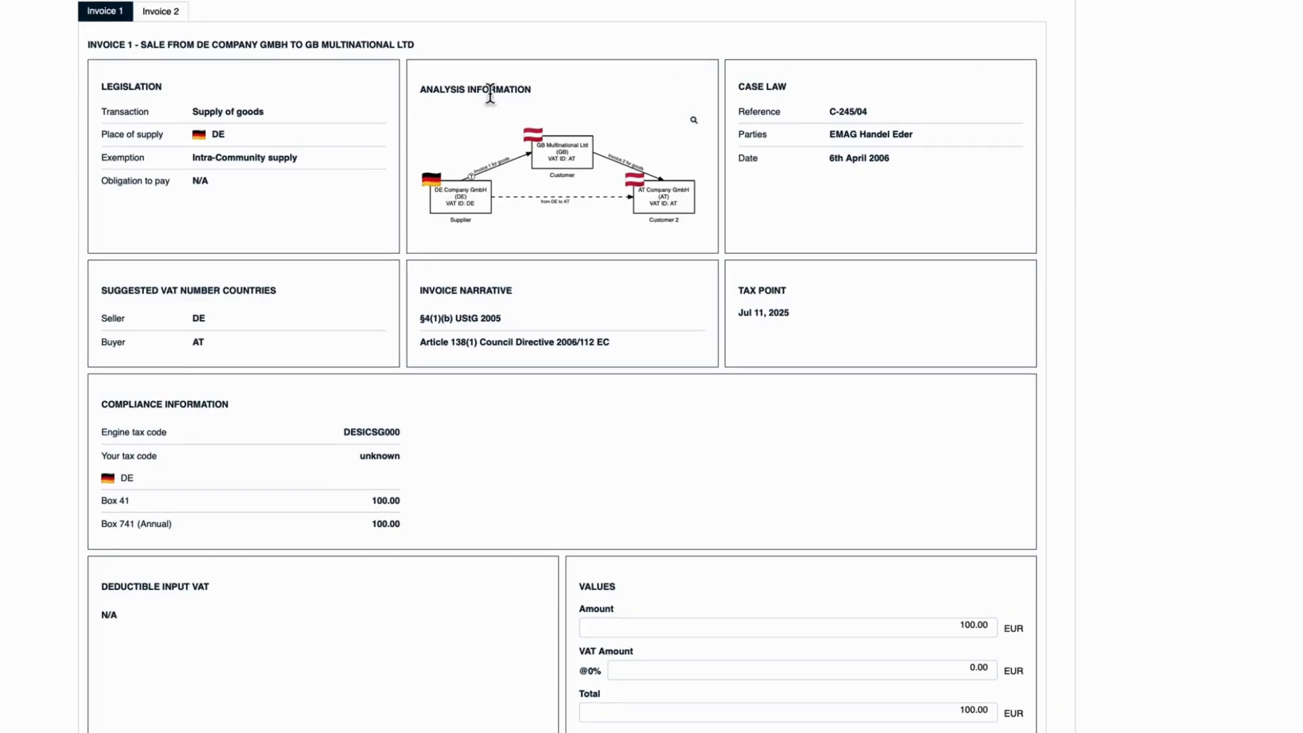
pyautogui.click(291, 166)
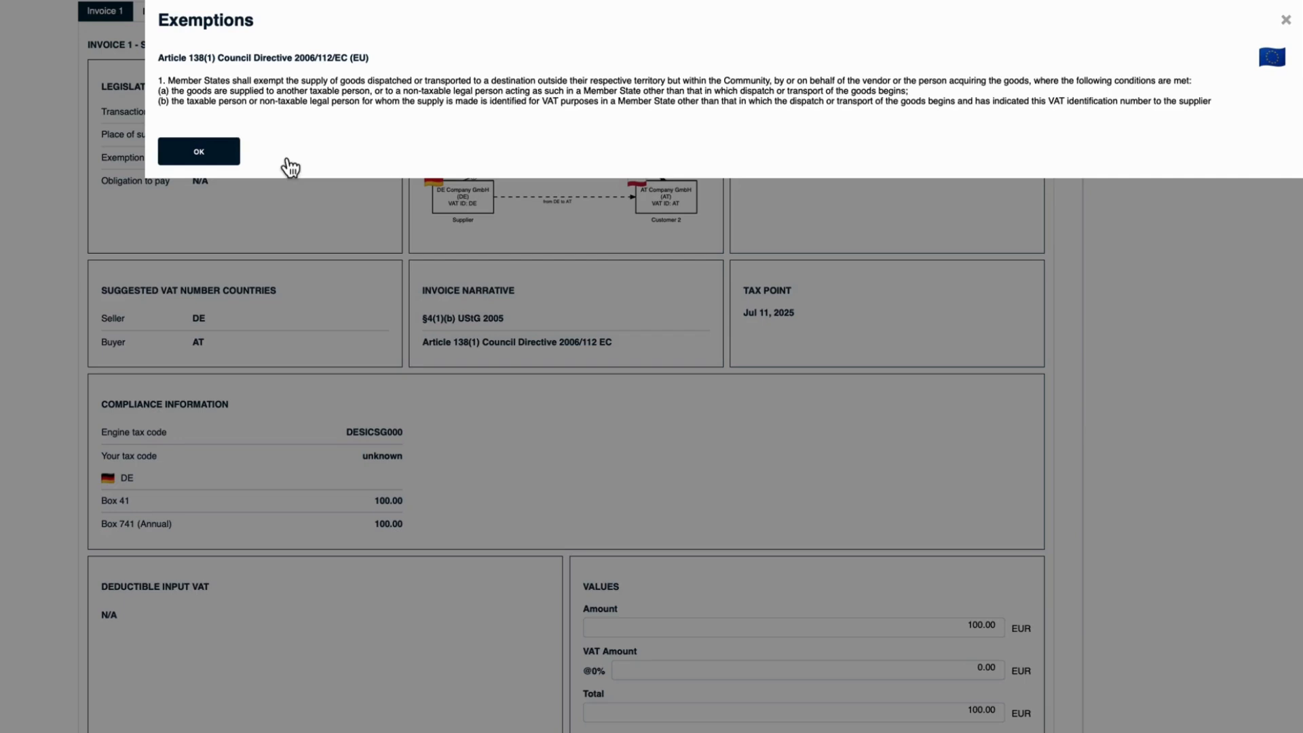
pyautogui.moveTo(158, 57); pyautogui.dragTo(370, 57)
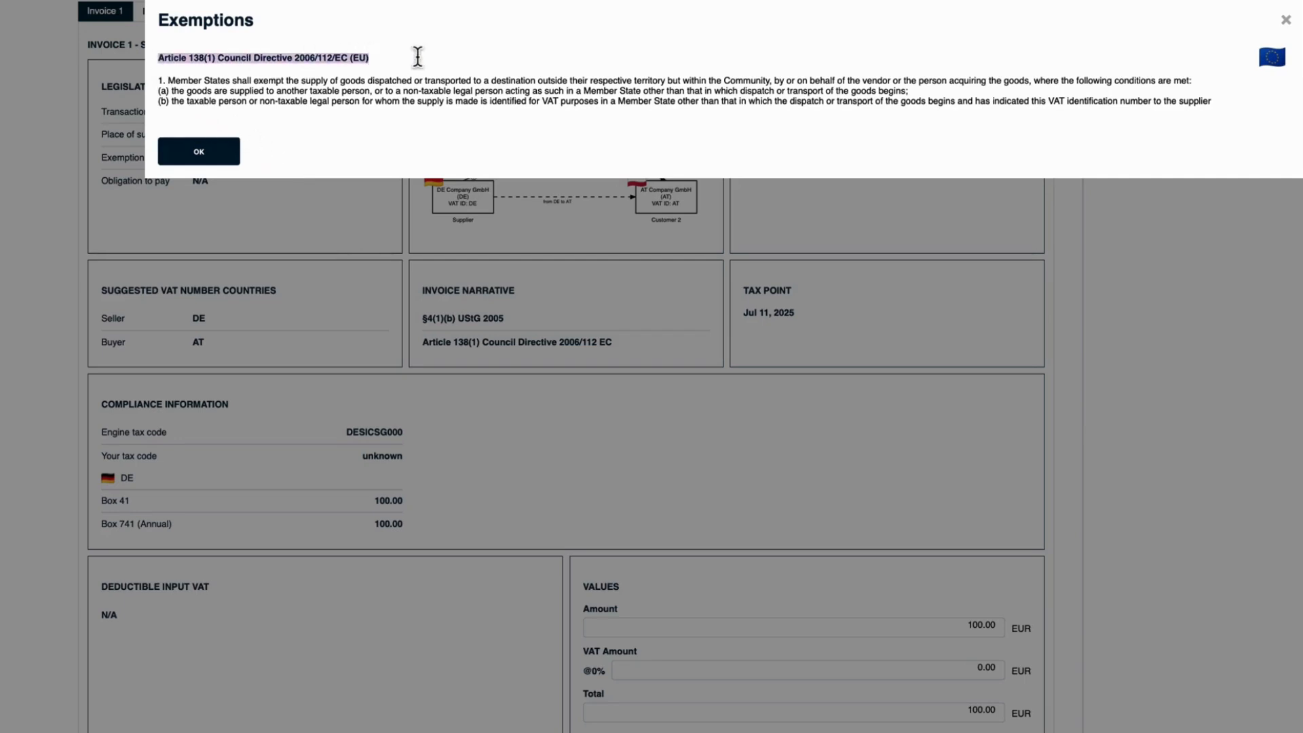
pyautogui.click(1269, 30)
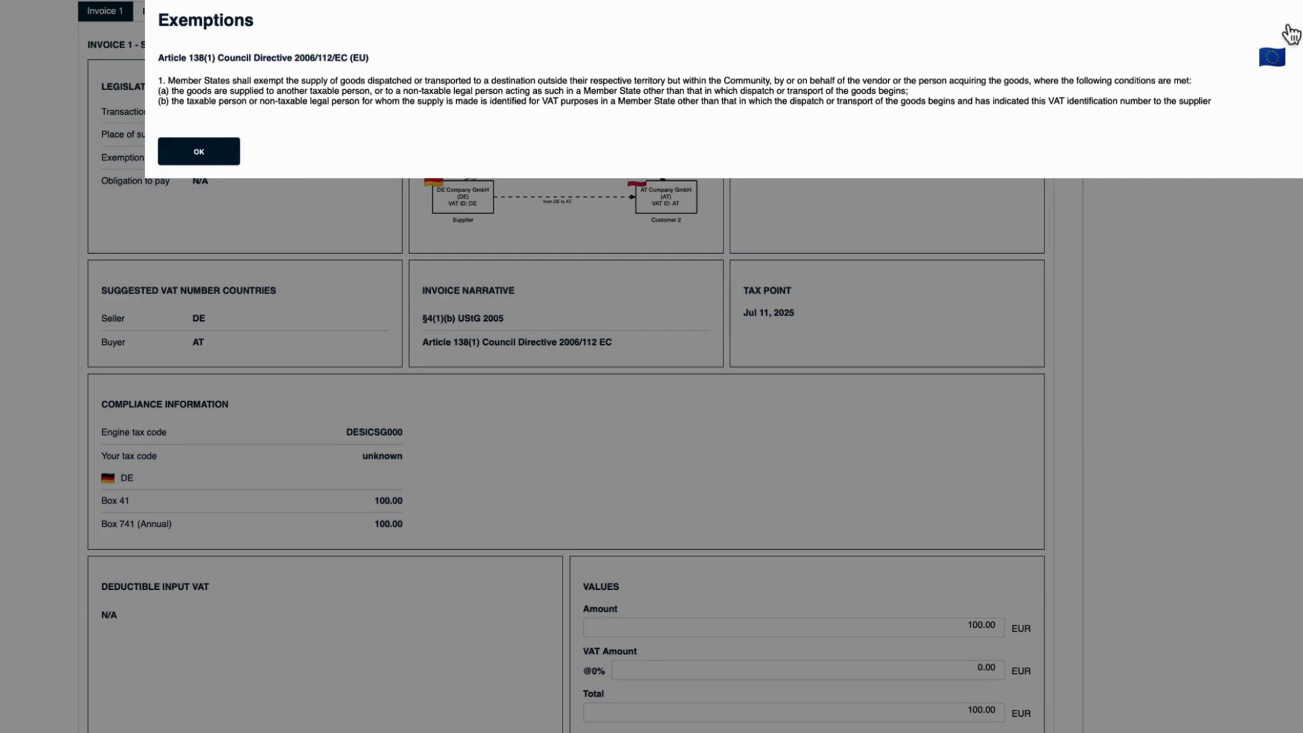
# - Review Invoice 1's VAT amount, invoice narrative and the description of German return Box 41
pyautogui.moveTo(953, 667); pyautogui.dragTo(991, 669)
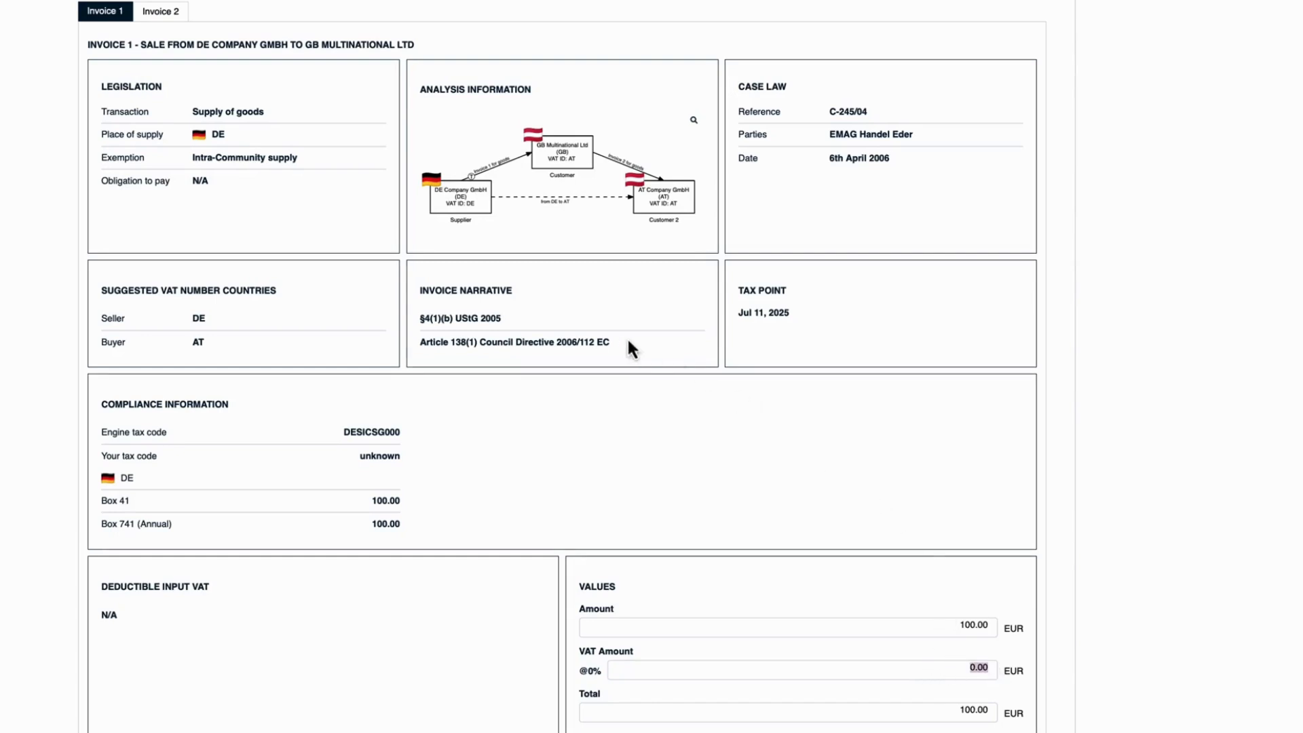
pyautogui.moveTo(619, 344); pyautogui.dragTo(416, 337)
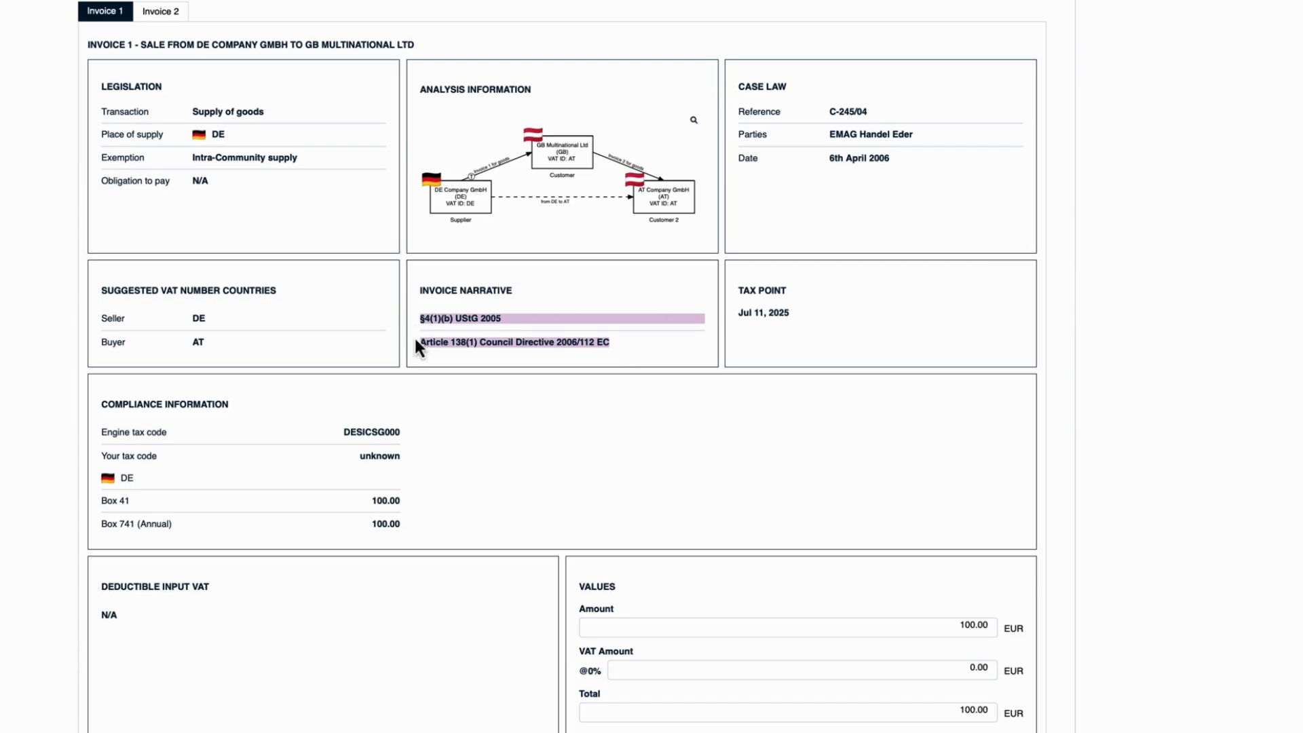
pyautogui.click(281, 316)
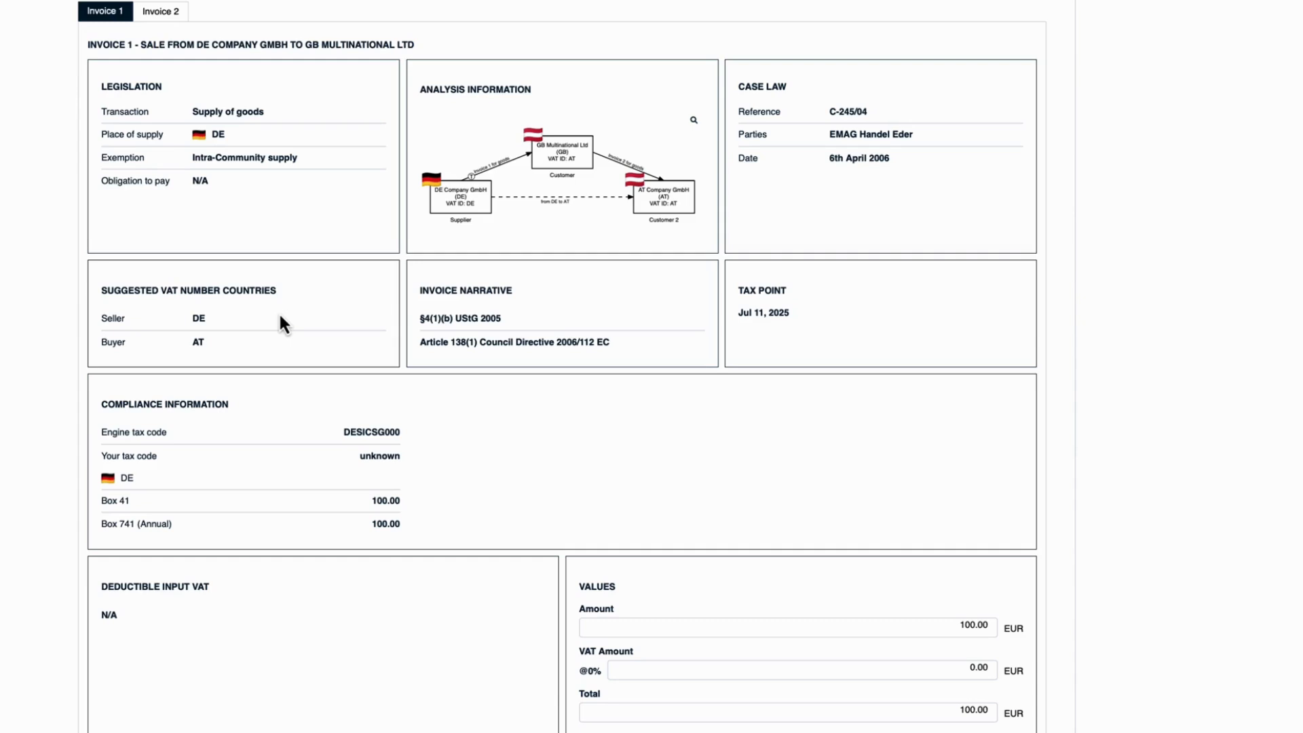
pyautogui.click(385, 502)
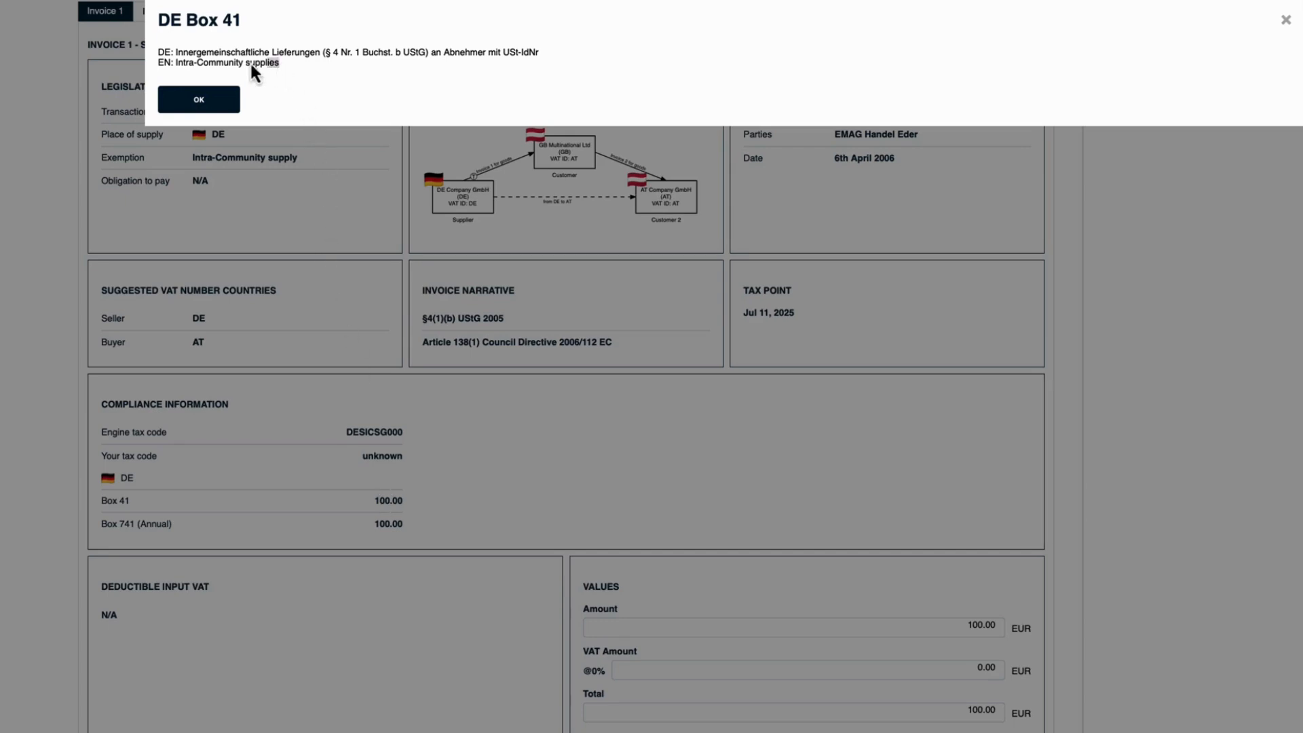
pyautogui.moveTo(250, 65); pyautogui.dragTo(159, 64)
pyautogui.click(1287, 20)
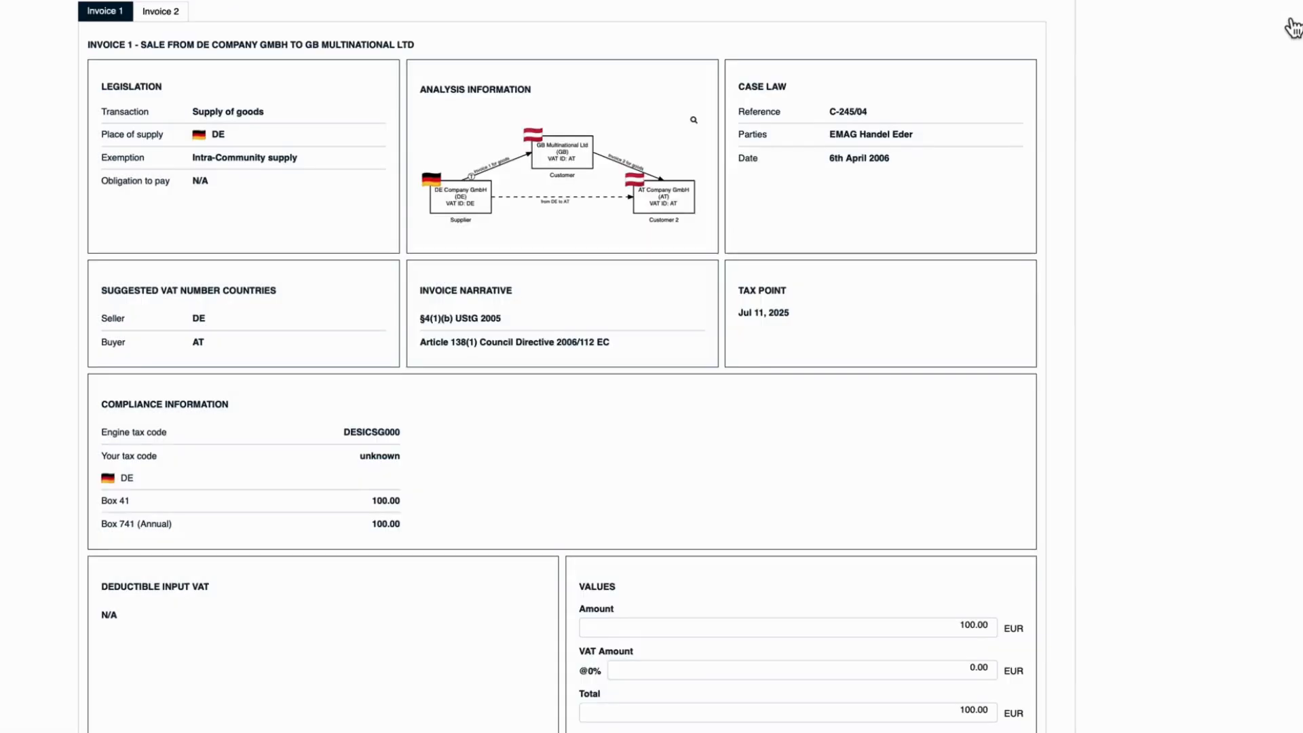
# - Show the results for Invoice 2 and read the legislation on its obligation to pay
pyautogui.click(178, 16)
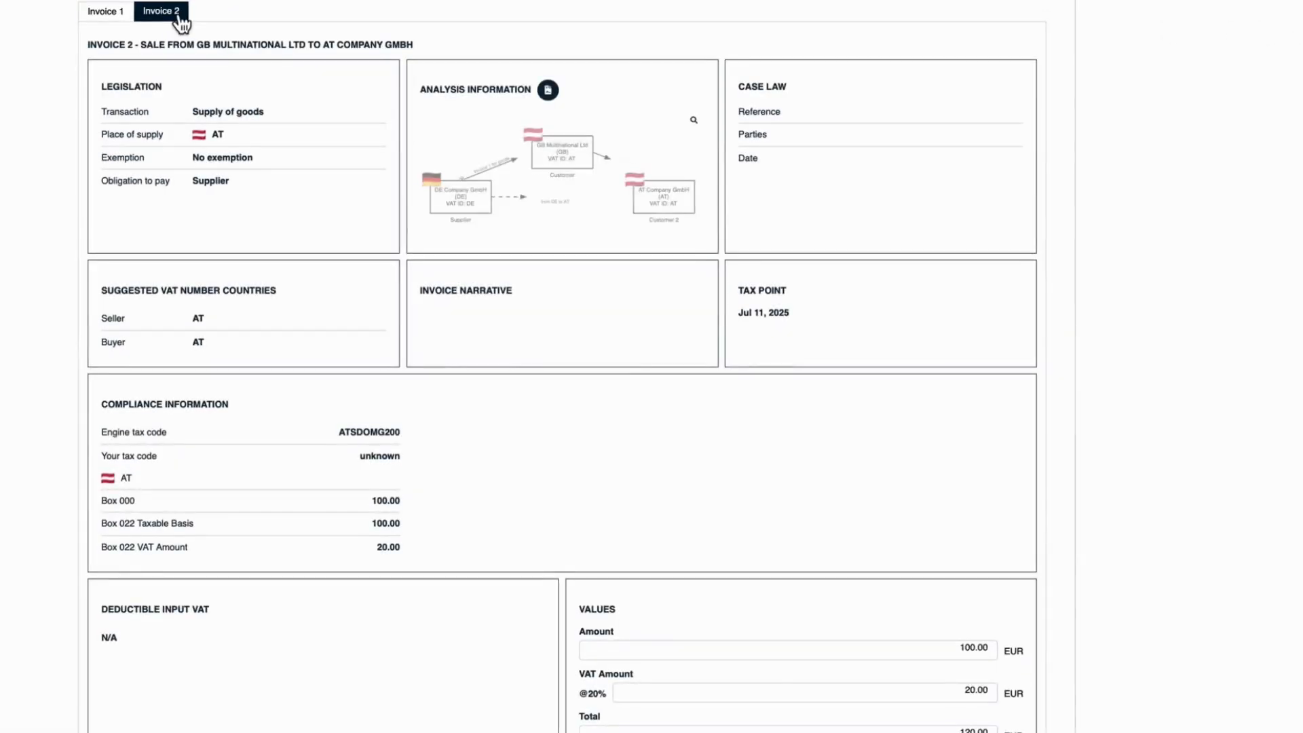
pyautogui.moveTo(136, 45); pyautogui.dragTo(437, 44)
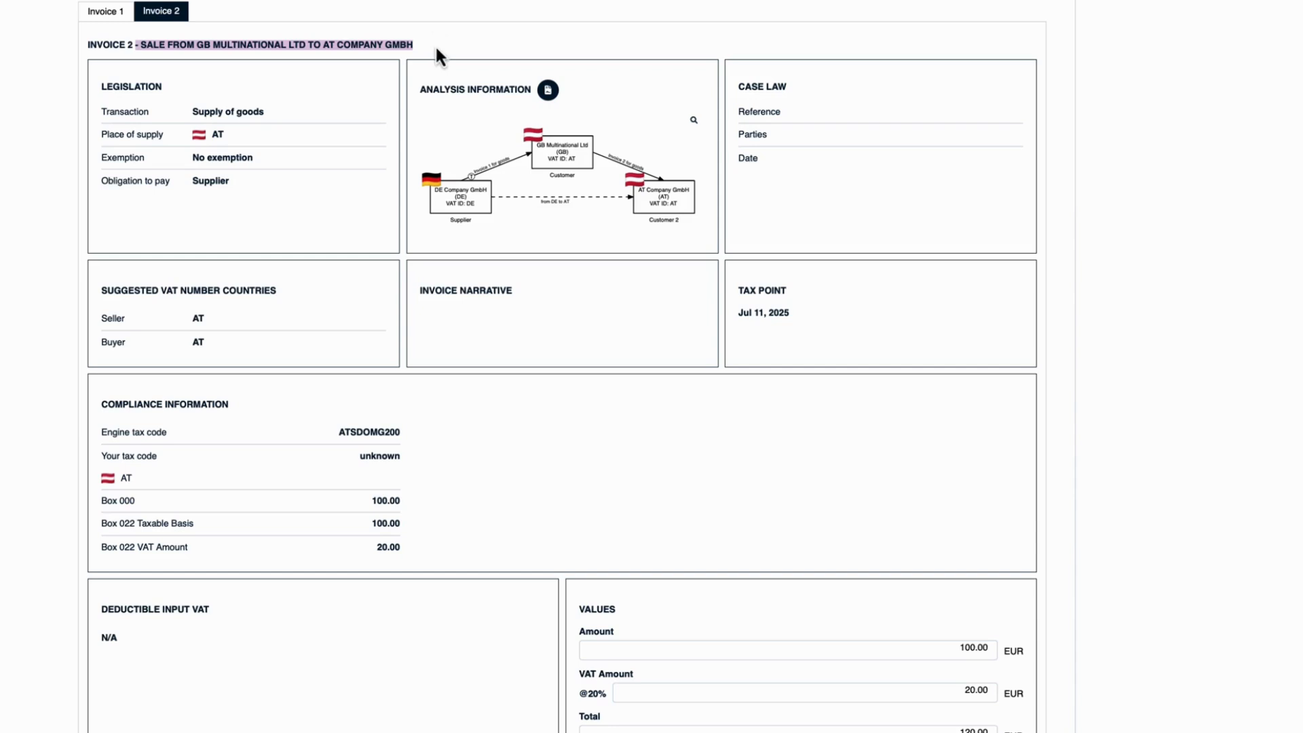
pyautogui.moveTo(435, 44); pyautogui.dragTo(433, 40)
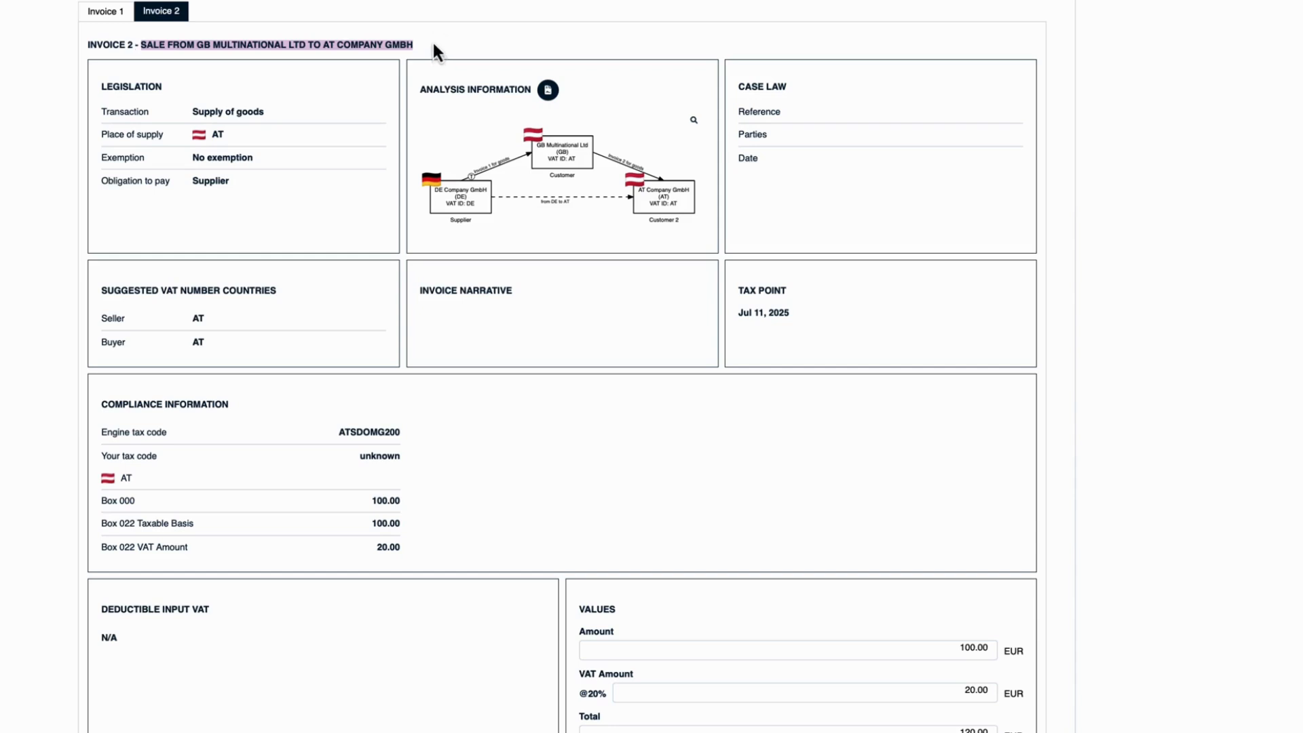
pyautogui.click(210, 183)
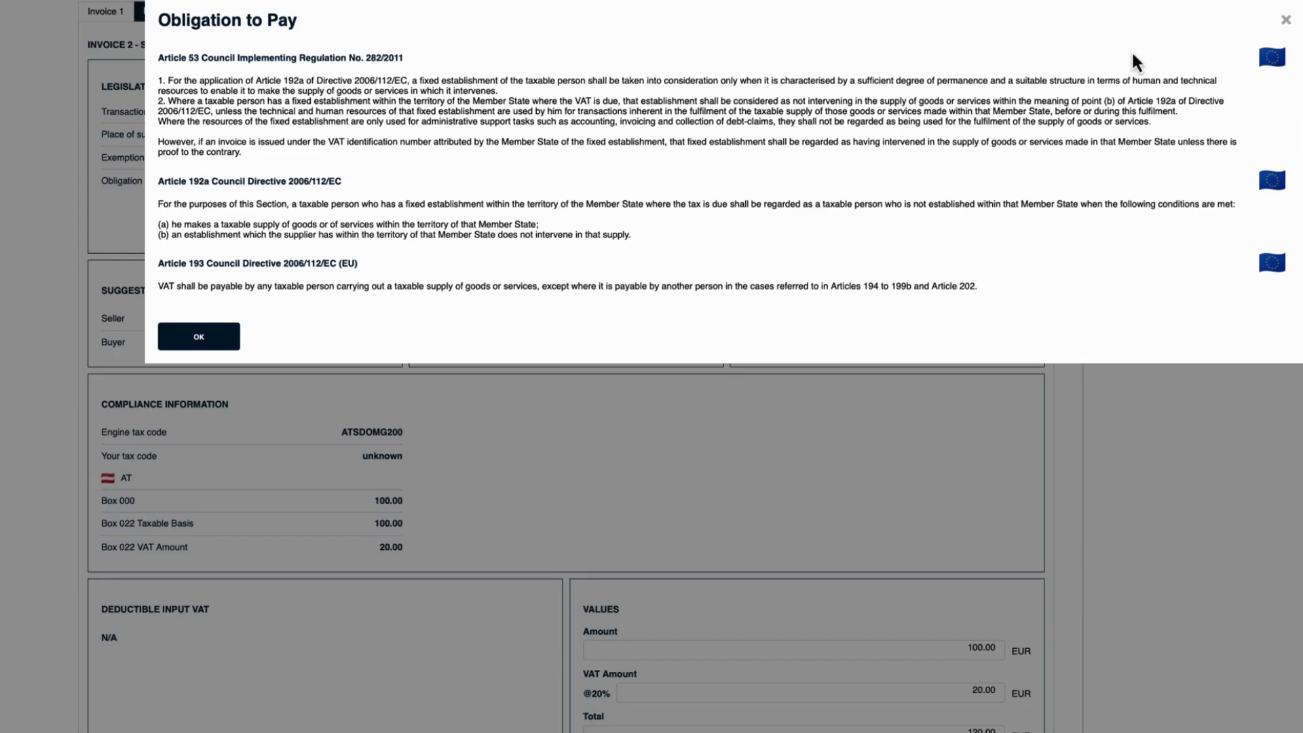
pyautogui.click(1285, 21)
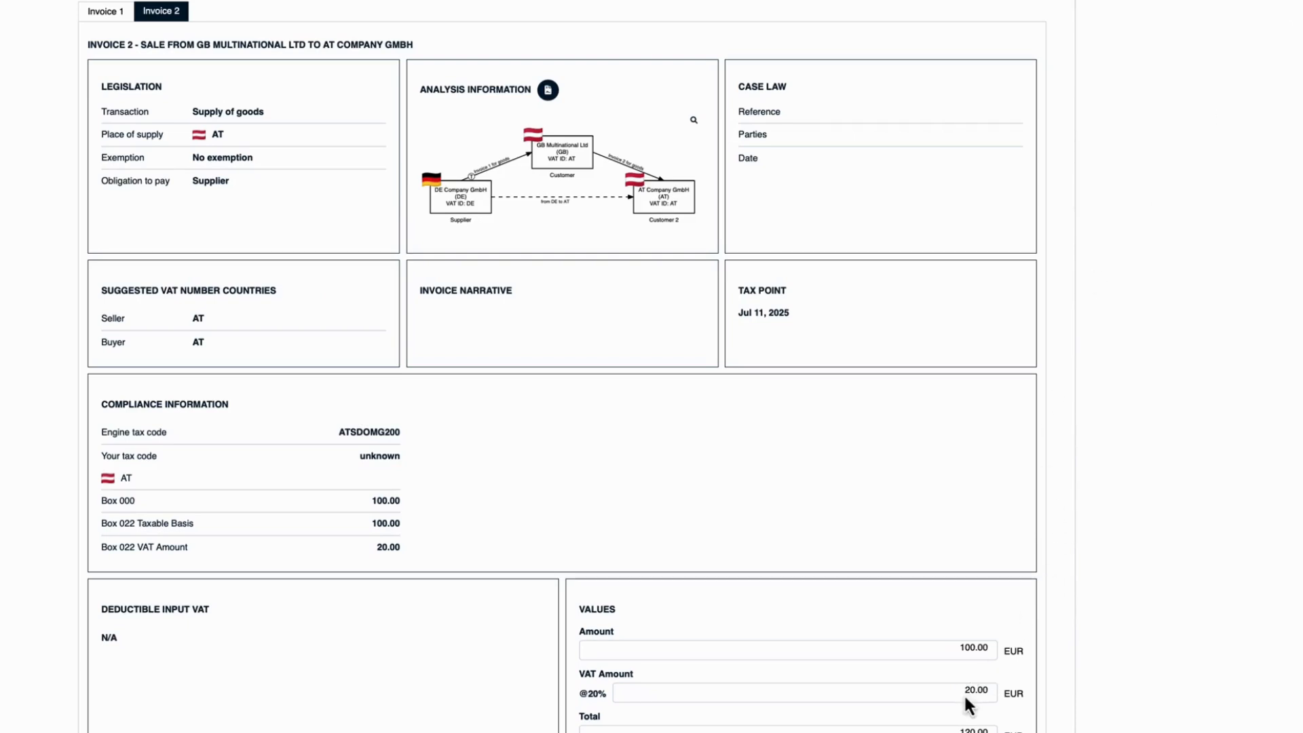
# - Review Invoice 2's VAT amount, suggested seller VAT country and the description of Austrian Box 022 VAT Amount
pyautogui.moveTo(963, 690); pyautogui.dragTo(997, 690)
pyautogui.moveTo(101, 318); pyautogui.dragTo(204, 319)
pyautogui.click(390, 547)
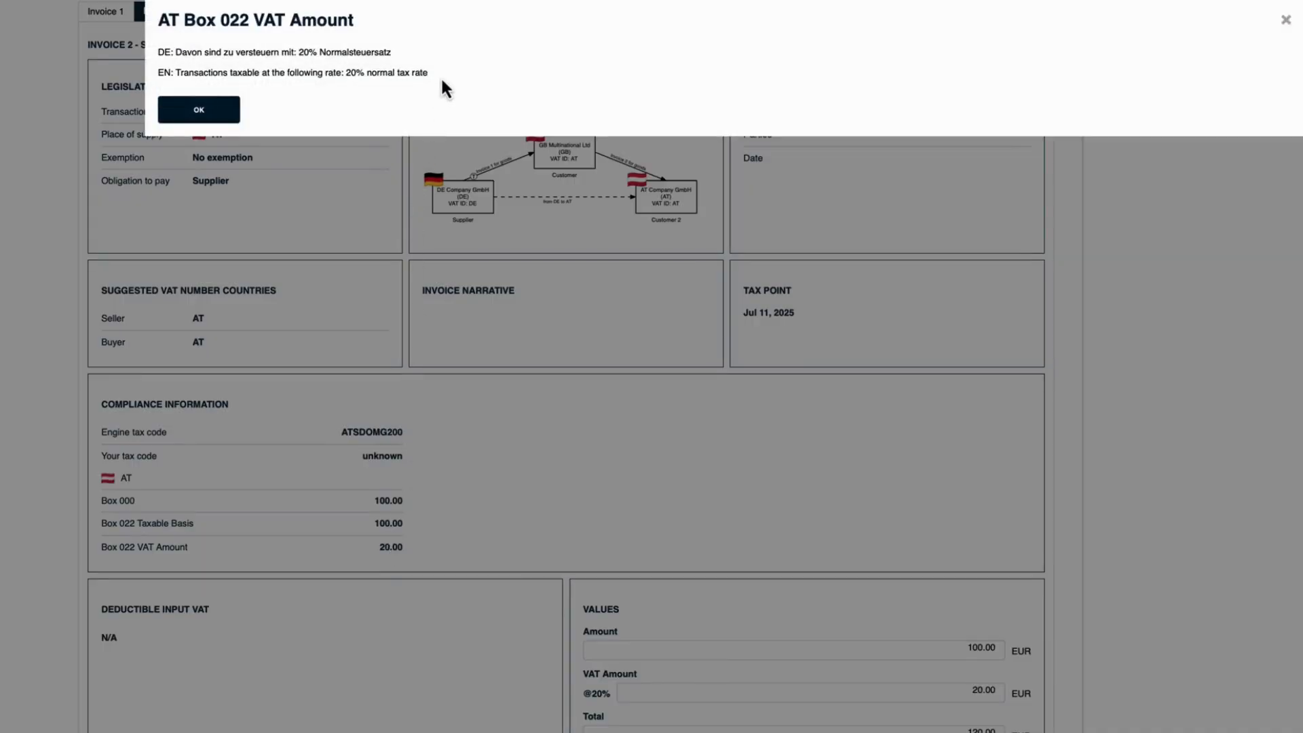
pyautogui.moveTo(441, 76); pyautogui.dragTo(156, 72)
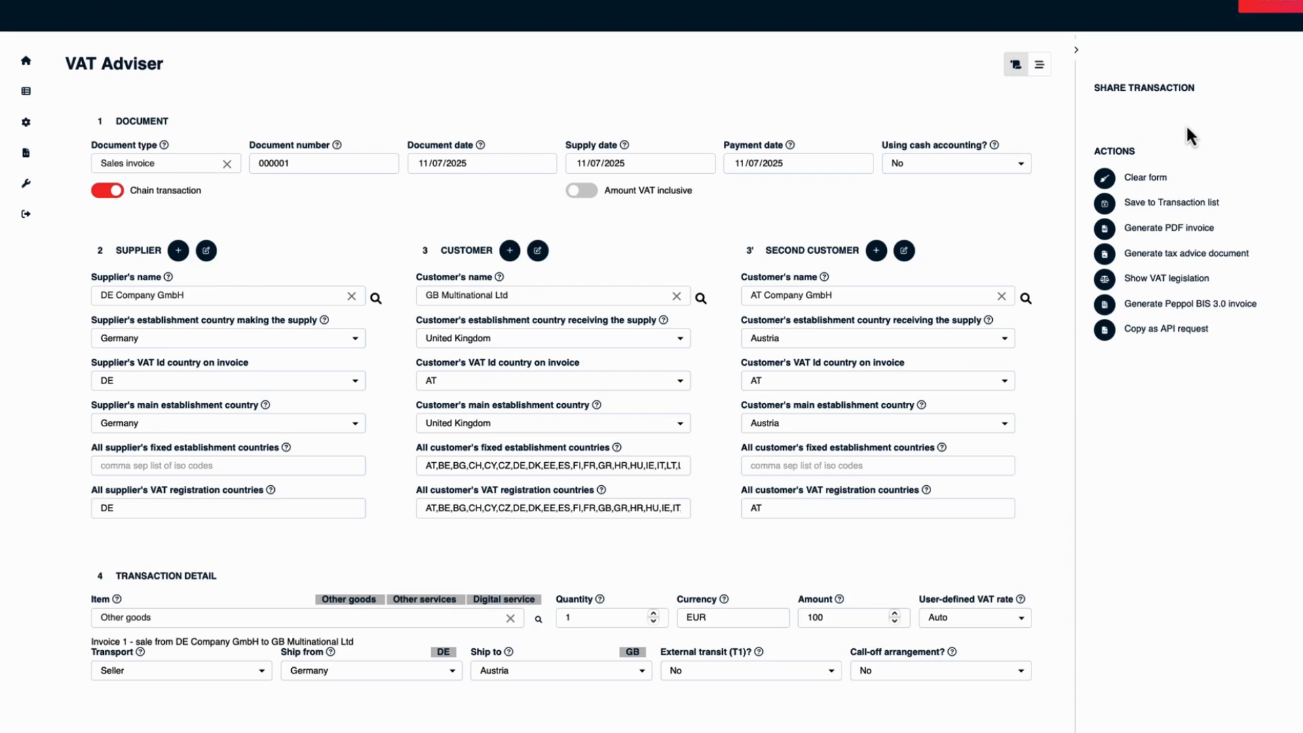
# - Share the transaction by sending the recipient's e-mail address an invitation with the message "This is how to invoice the various parties"
pyautogui.click(1186, 125)
pyautogui.click(1084, 76)
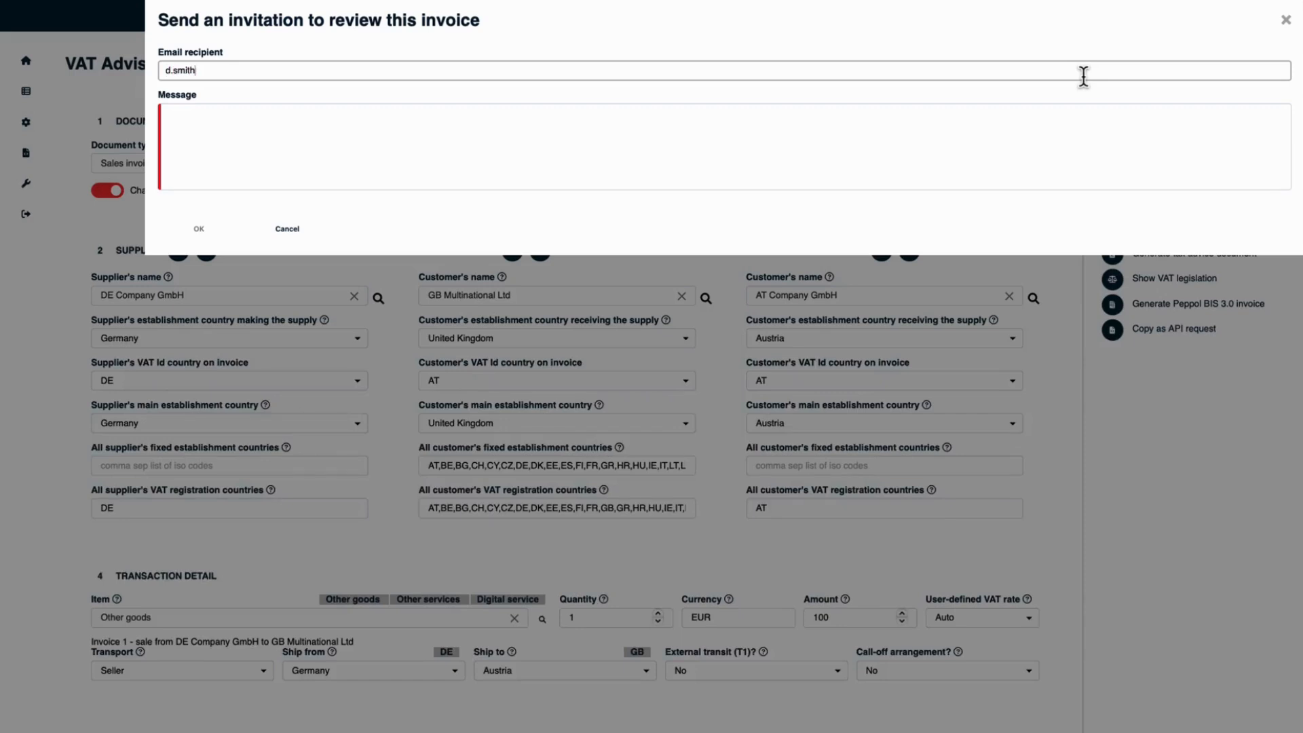
pyautogui.press('Tab')
pyautogui.write('This is ho')
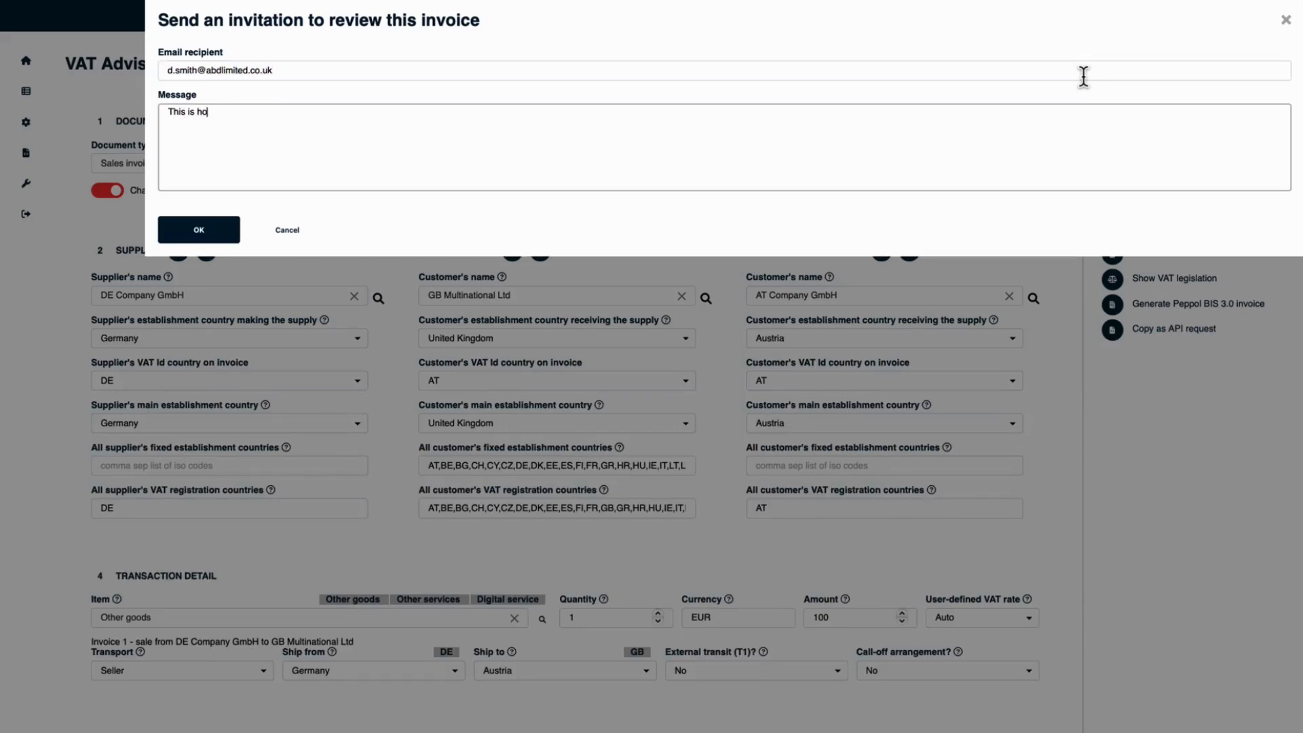
pyautogui.write('w to invoice the various parties')
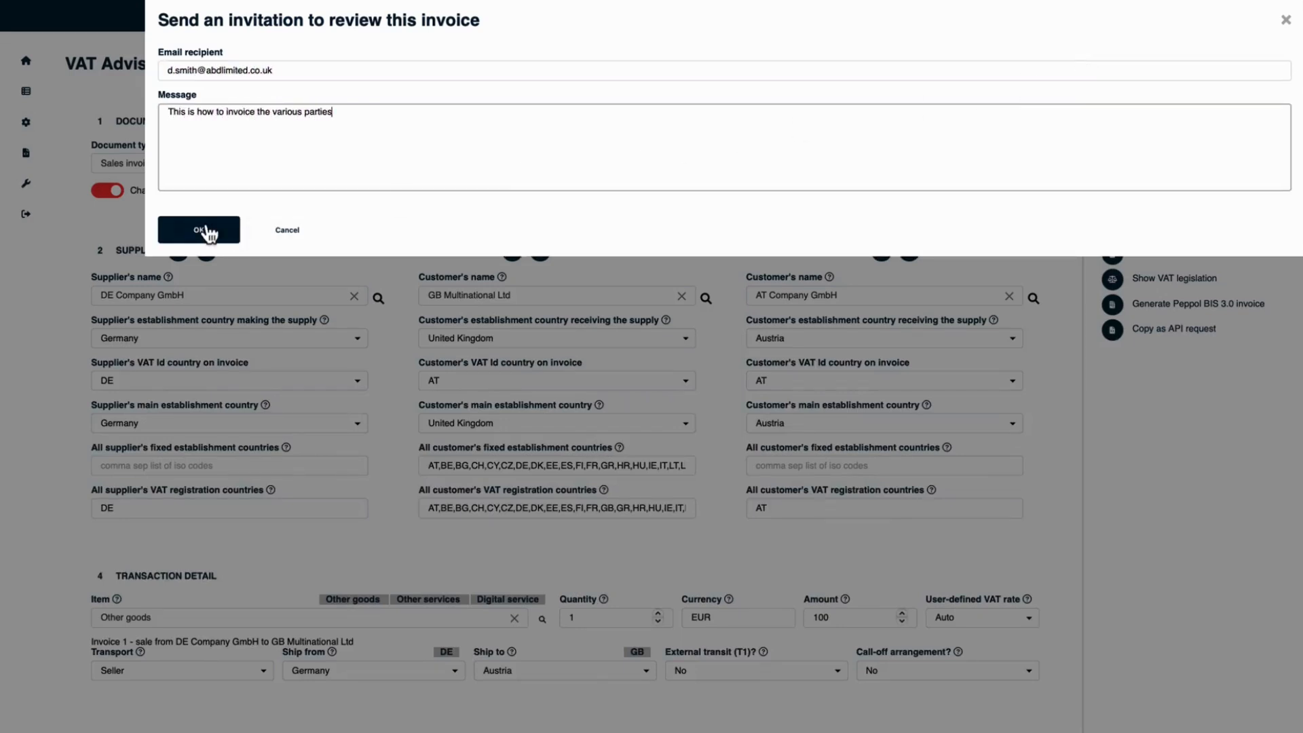
pyautogui.click(203, 231)
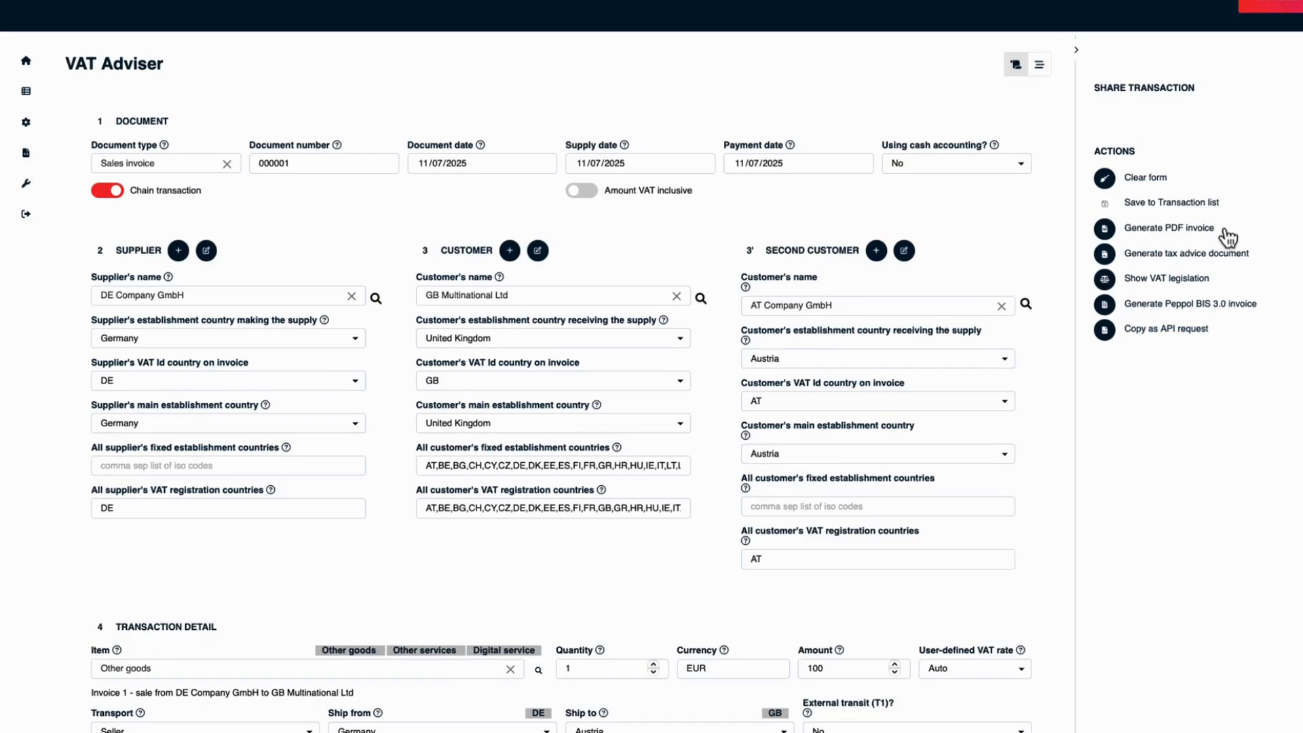